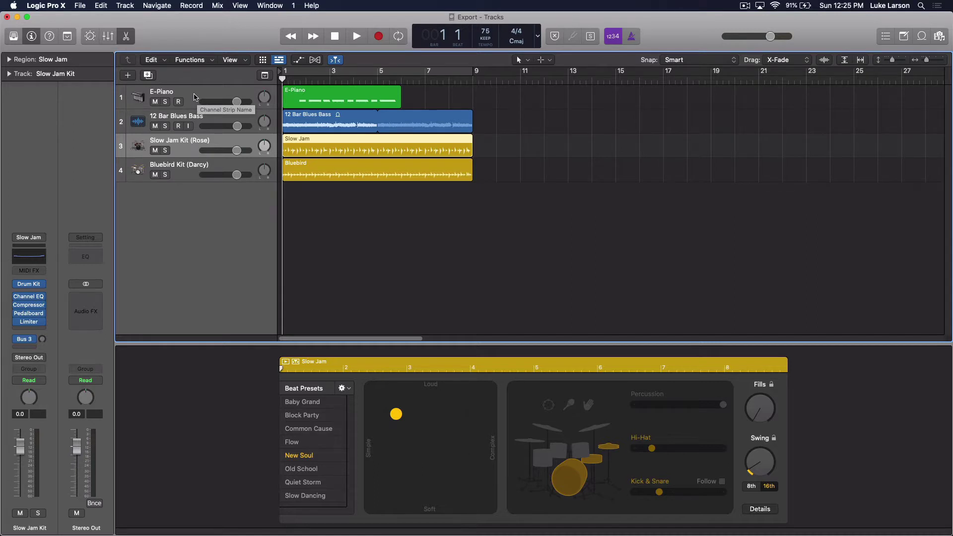
Show the E-Piano track's chord notes in the Piano Roll.
left_click(194, 97)
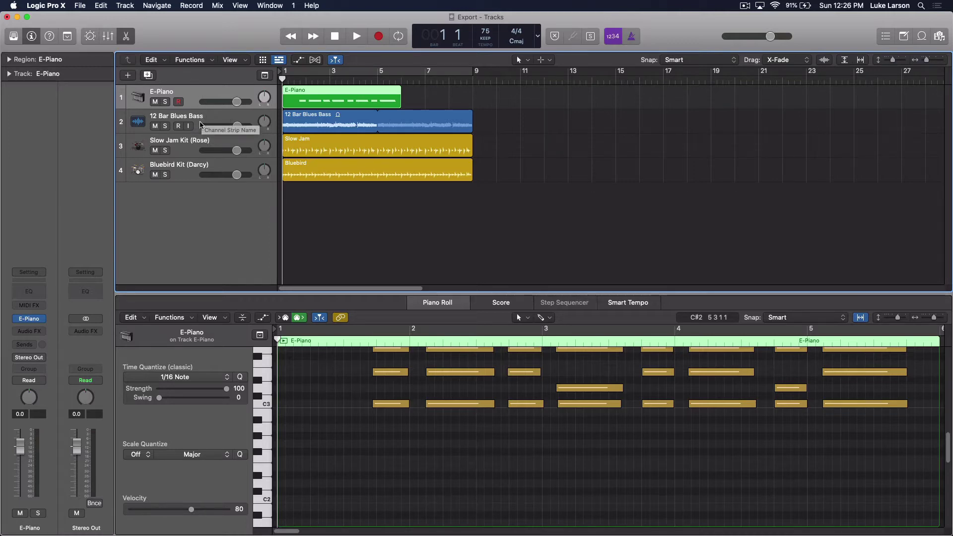
Select both the E-Piano and 12 Bar Blues Bass regions and bring up their region actions.
left_click(198, 118, "shift")
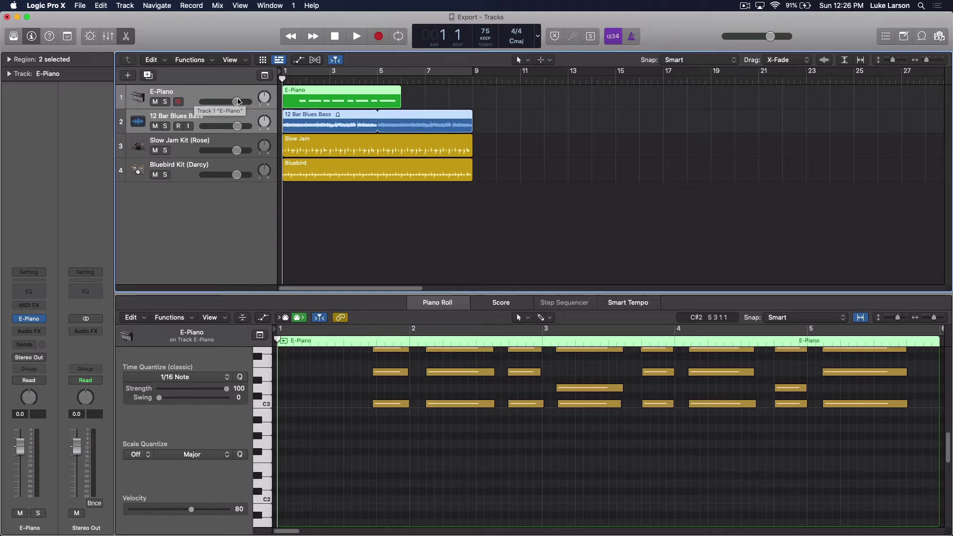
right_click(328, 101)
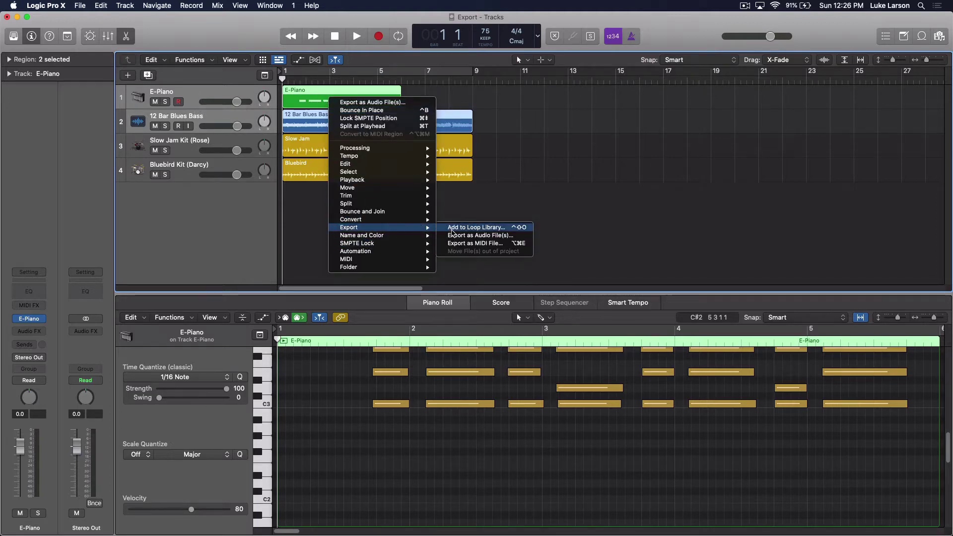
mouse_move(349, 227)
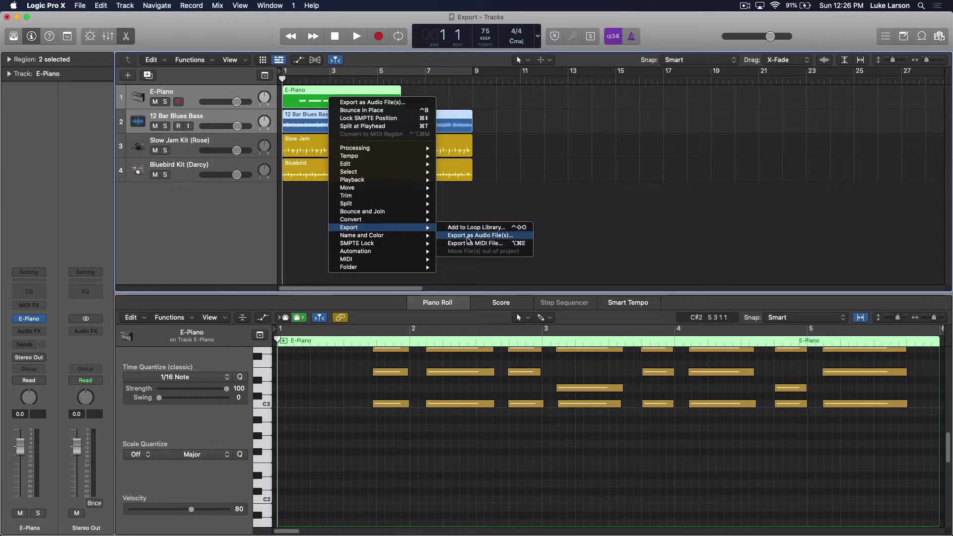
Start exporting the selected regions as 24-bit WAVE files to the Desktop.
left_click(466, 237)
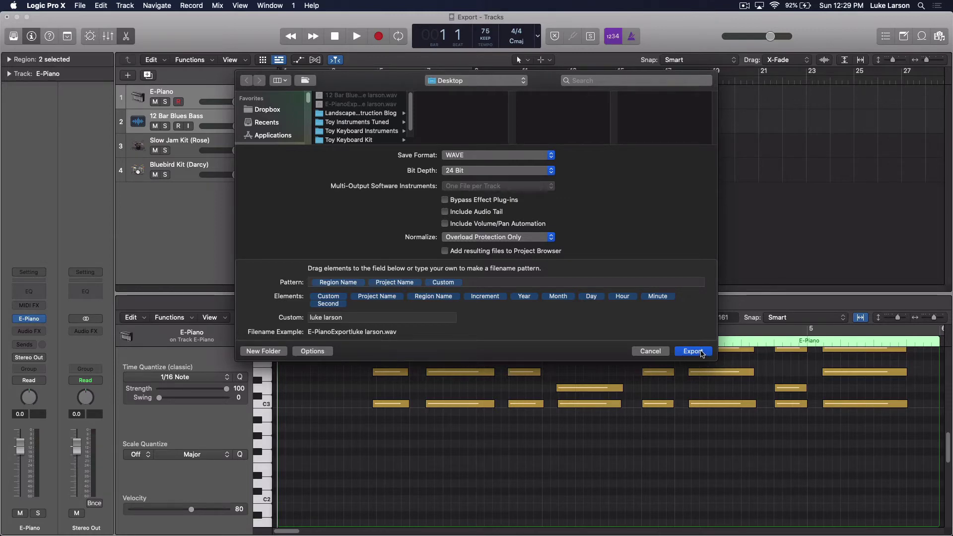
Export the E-Piano and bass regions as WAVs, check the Desktop, then restore Logic.
left_click(702, 353)
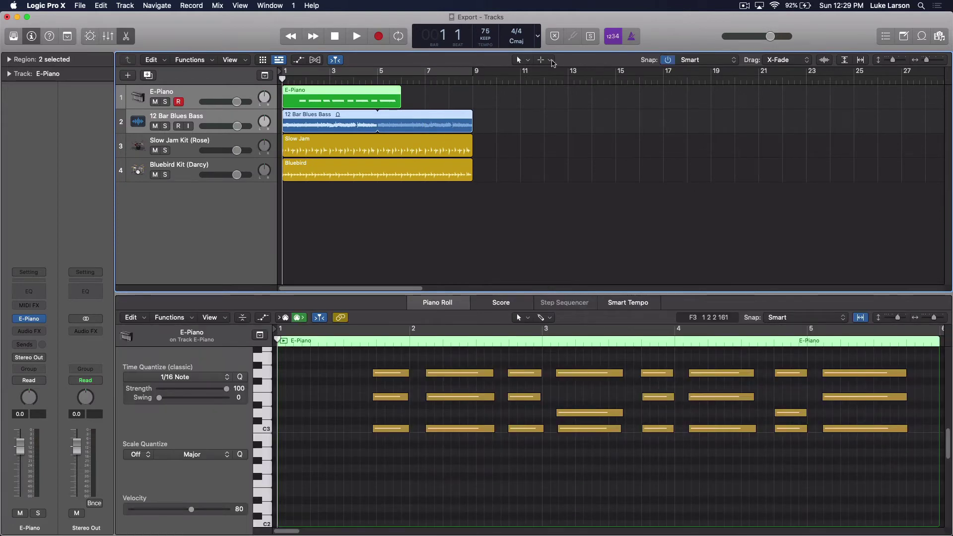
left_click(17, 17)
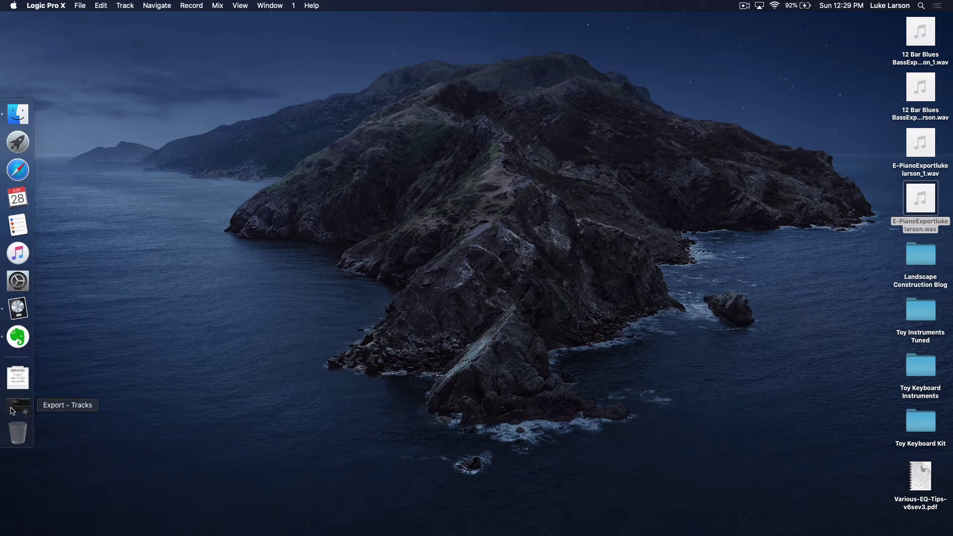
left_click(16, 383)
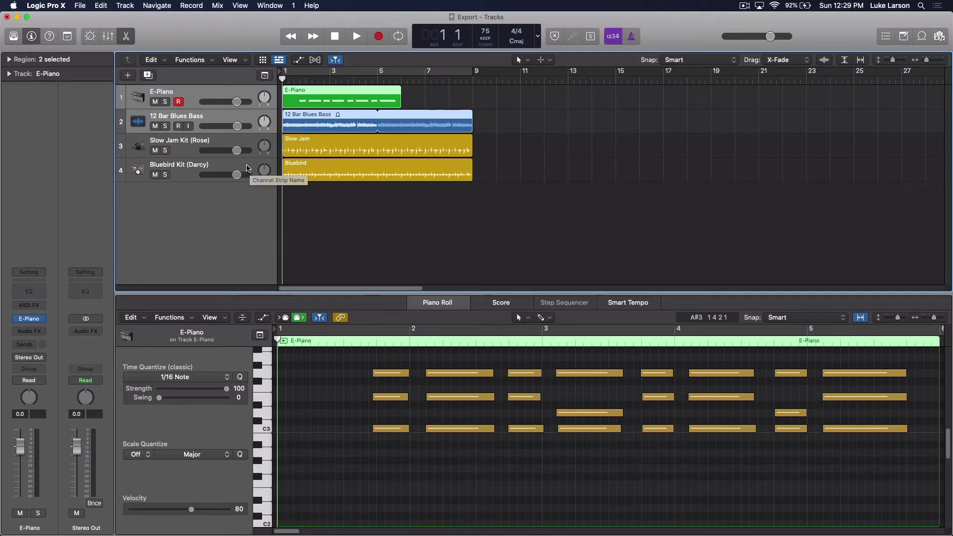
Select the Slow Jam Kit (Rose) drummer track.
left_click(189, 149)
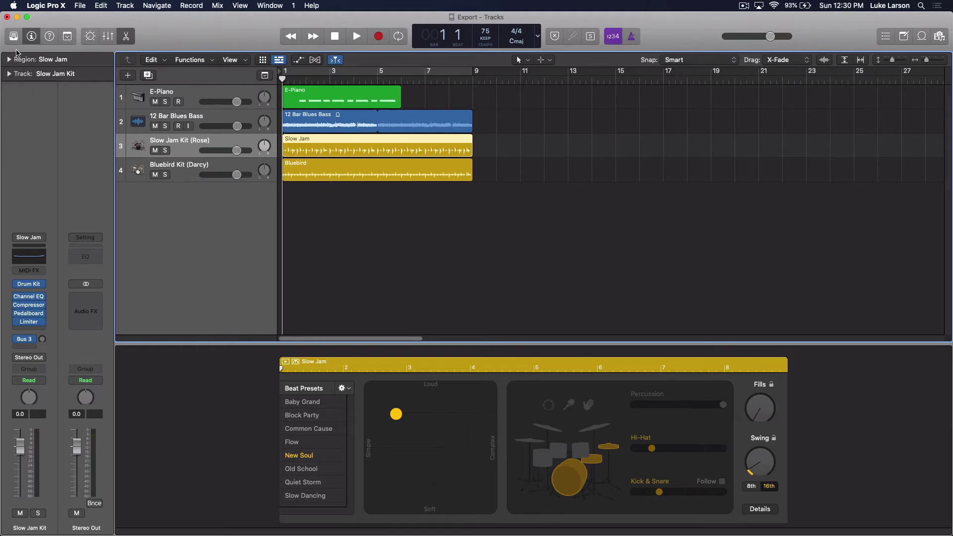
Swap the drum kit for the Slow Jam+ producer kit and expand its track stack.
left_click(13, 35)
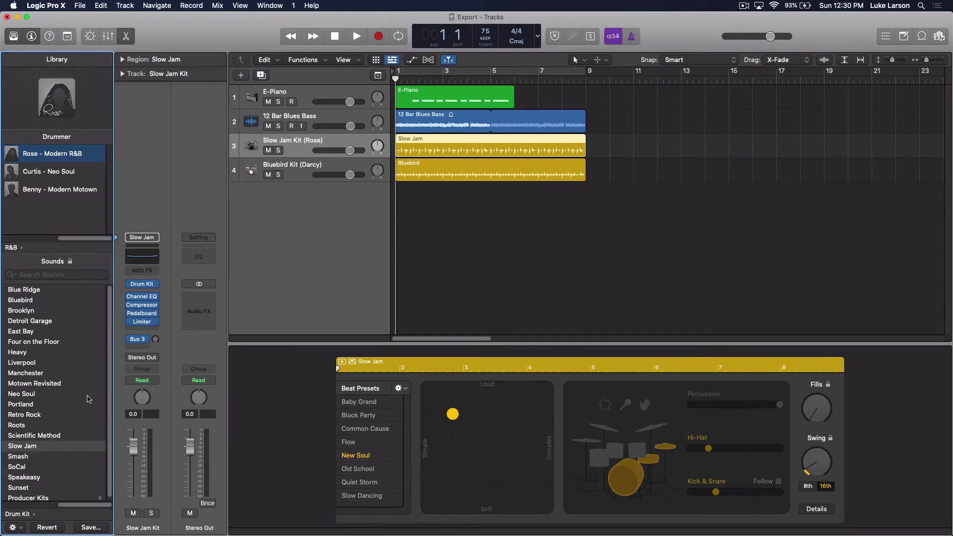
scroll(61, 442, "down", 1)
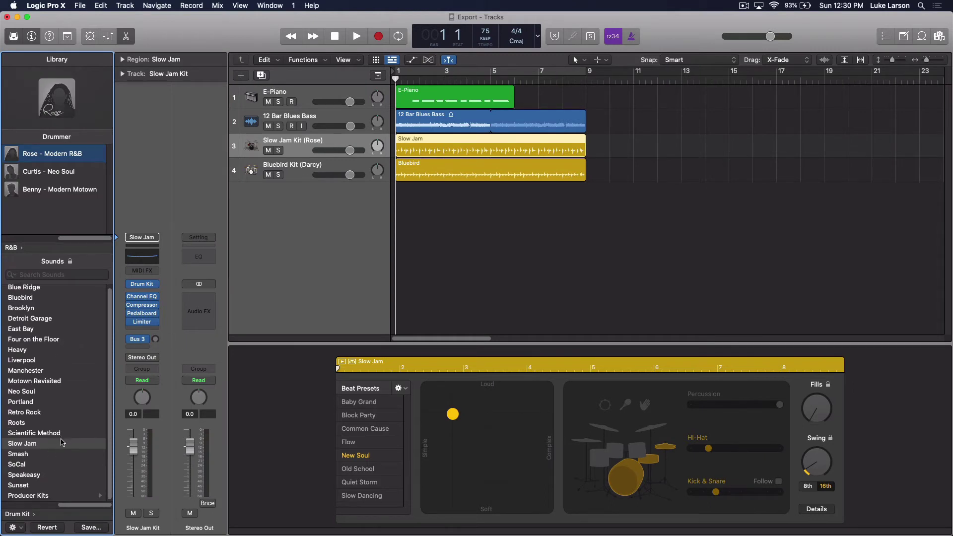
left_click(55, 495)
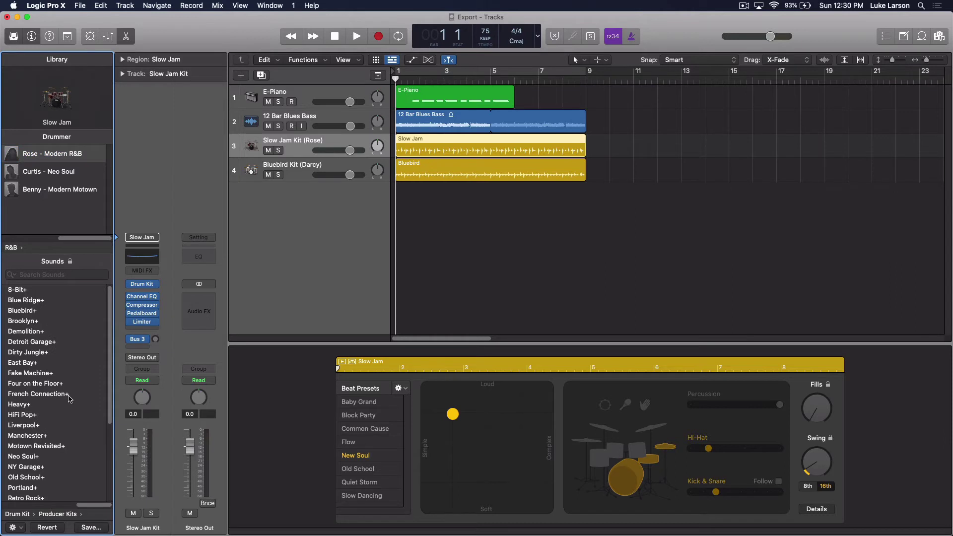
scroll(68, 399, "down", 5)
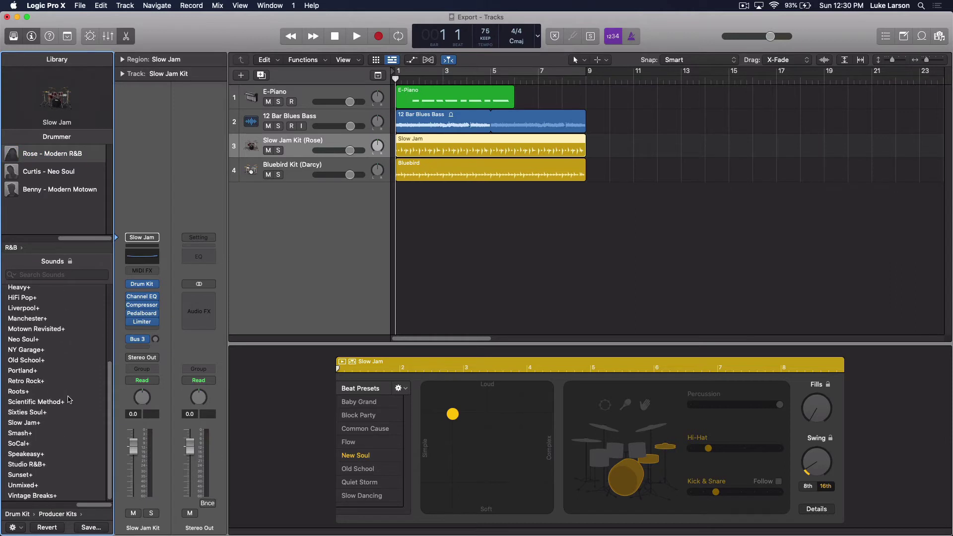
left_click(37, 426)
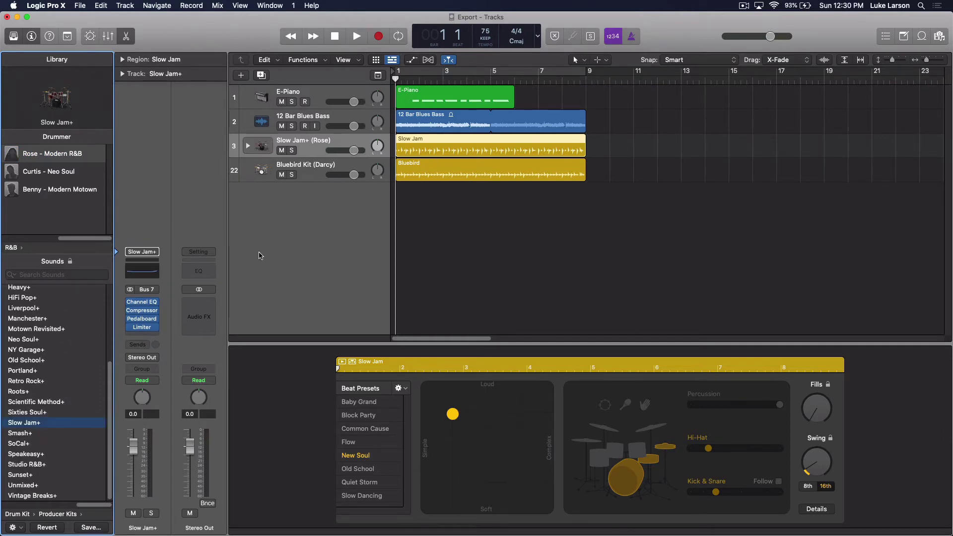
left_click(248, 146)
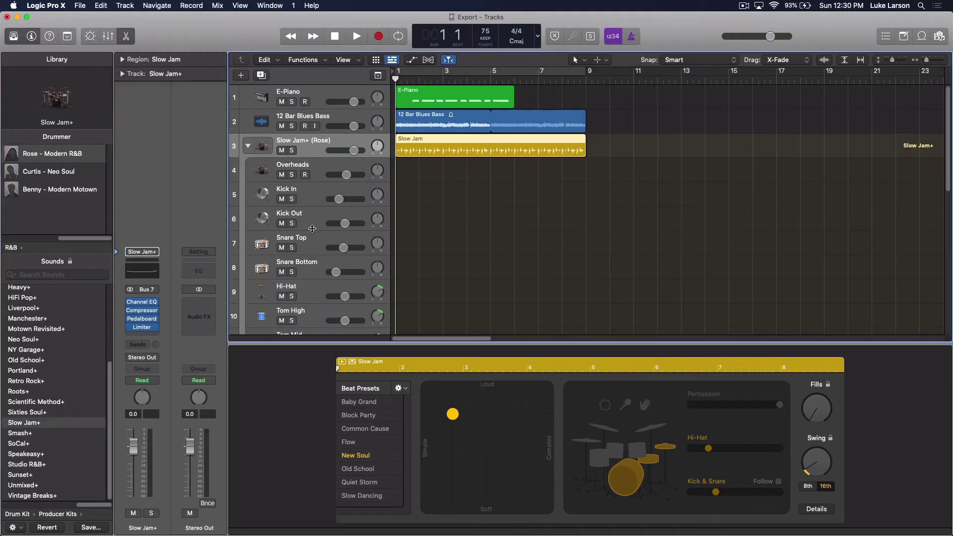
scroll(312, 228, "down", 2)
scroll(311, 228, "down", 4)
scroll(310, 229, "down", 3)
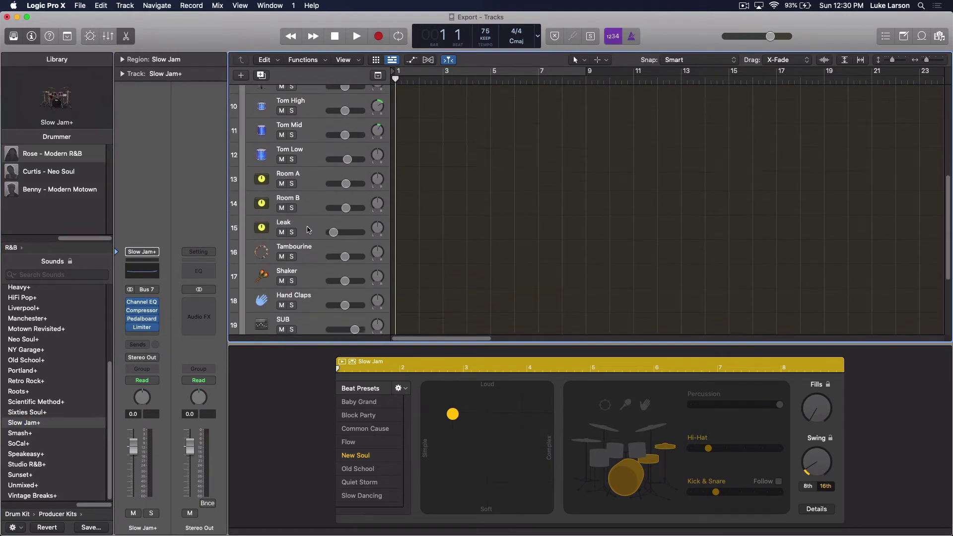
scroll(307, 230, "down", 1)
scroll(312, 220, "up", 5)
scroll(320, 205, "up", 3)
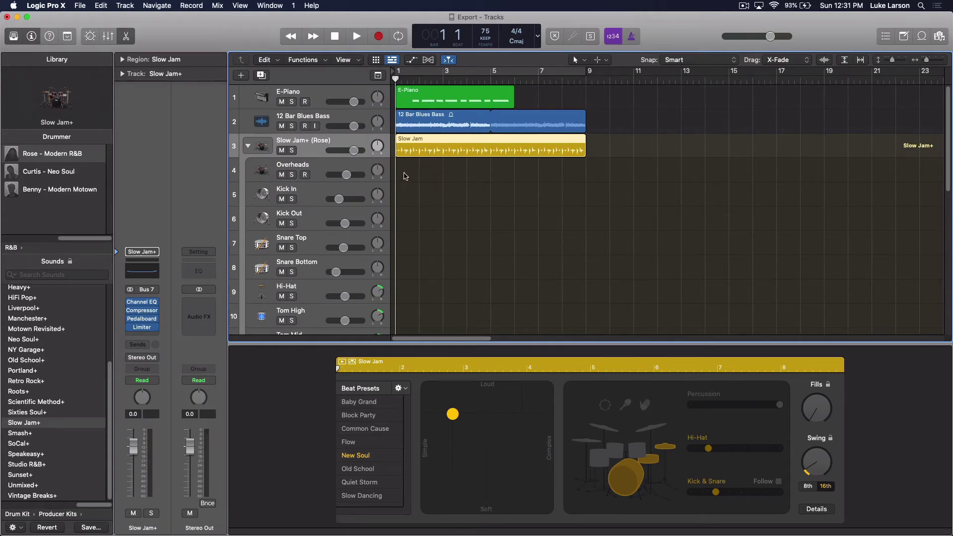
Move the Slow Jam region onto the Overheads track and open Export All Tracks (Cmd-E).
left_click(313, 172)
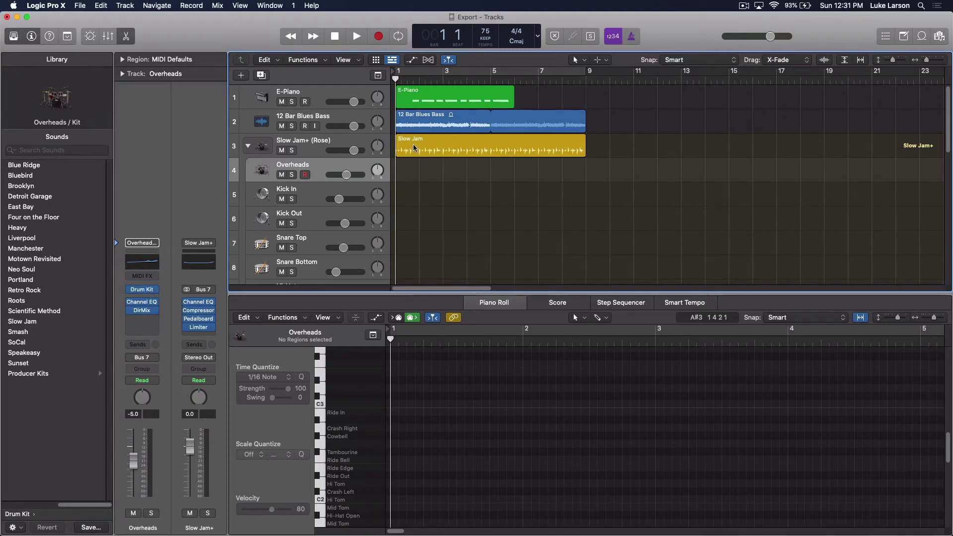
left_click_drag(414, 149, 417, 166)
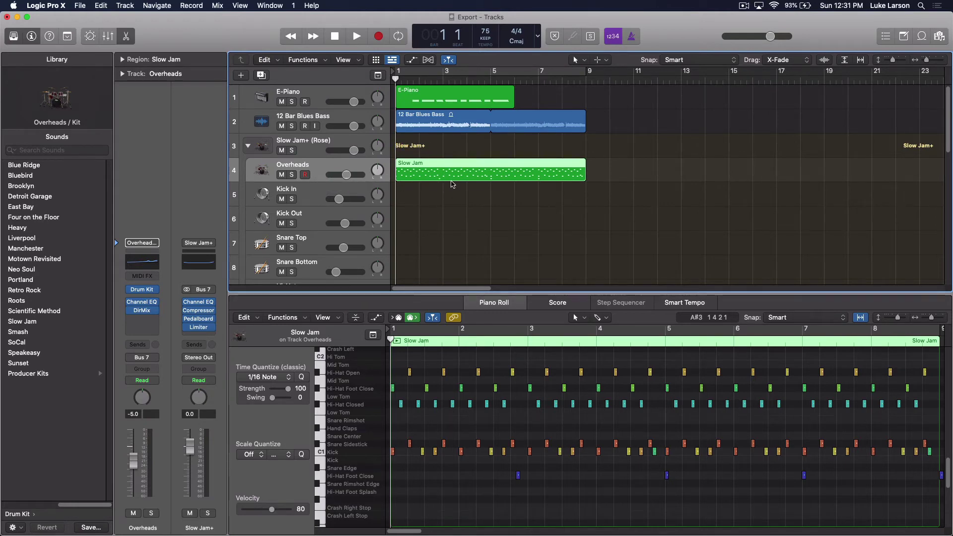
right_click(452, 183)
key("Escape")
key("super+e")
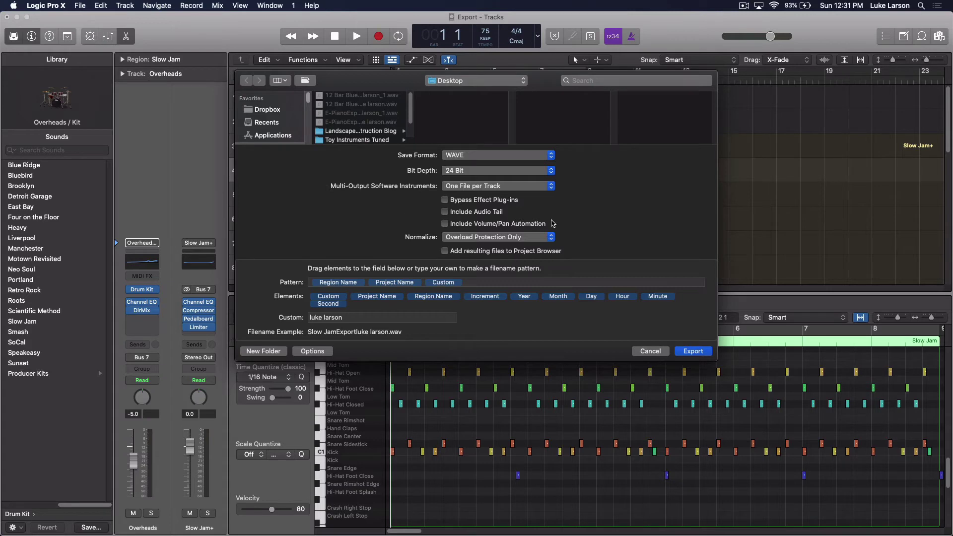
Export the tracks as 24-bit WAVE, one file per channel strip, bypassing effect plug-ins.
left_click(552, 186)
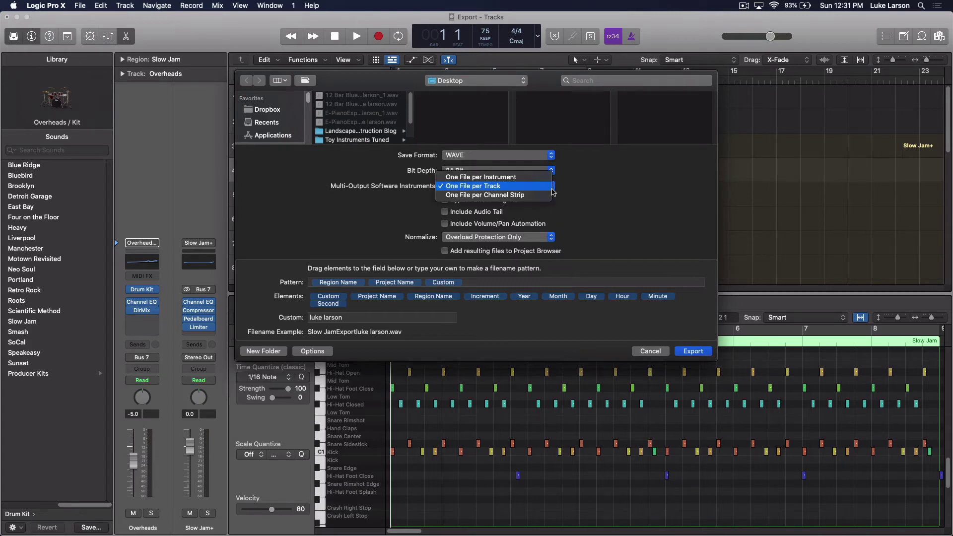
left_click(519, 196)
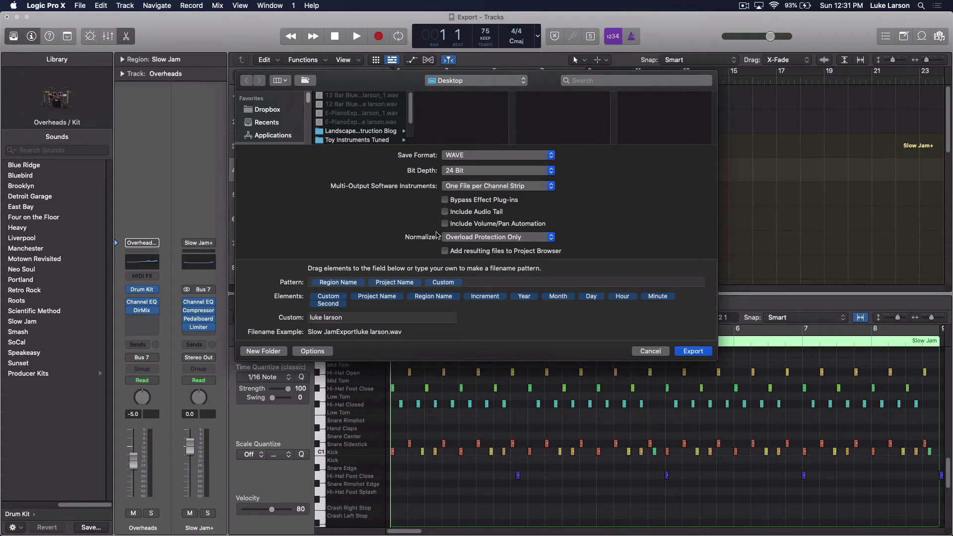
left_click(446, 200)
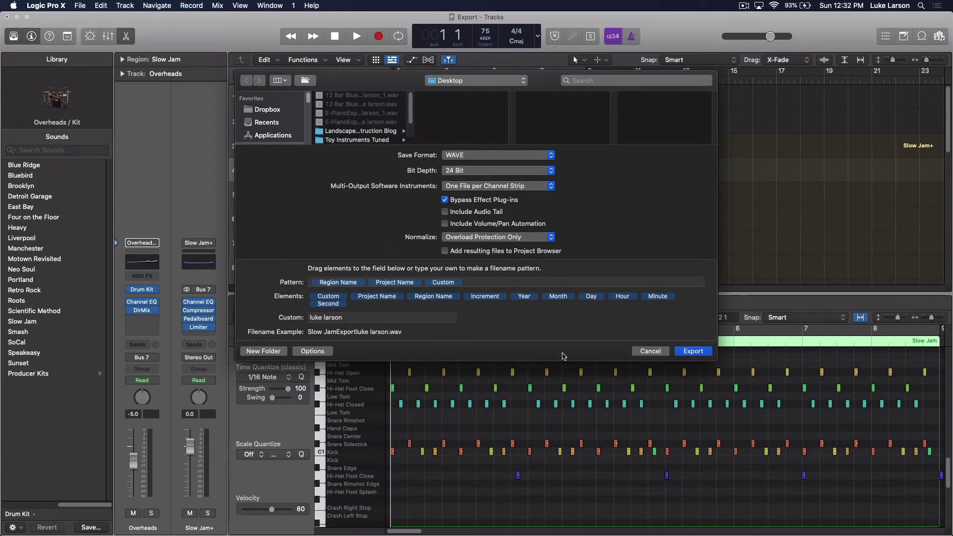
left_click(695, 352)
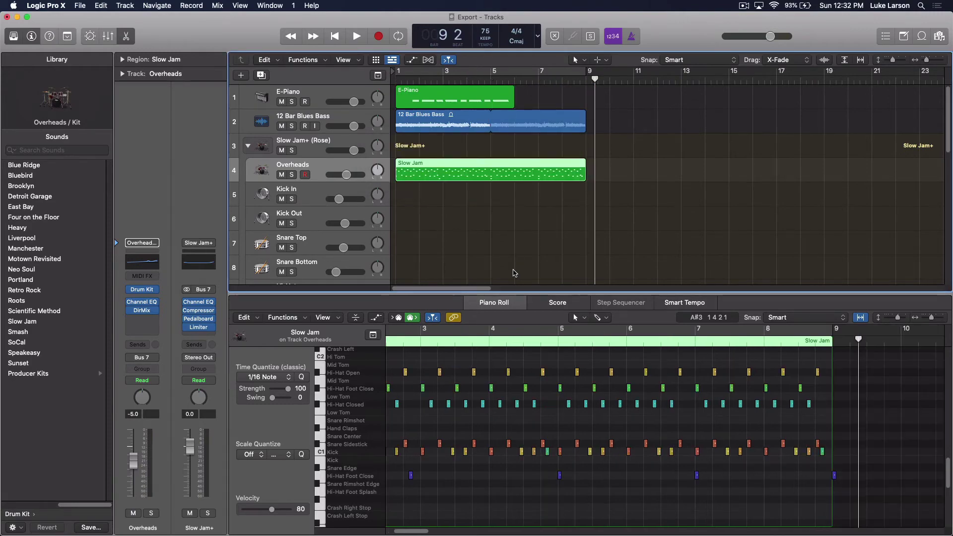
key("cmd+m")
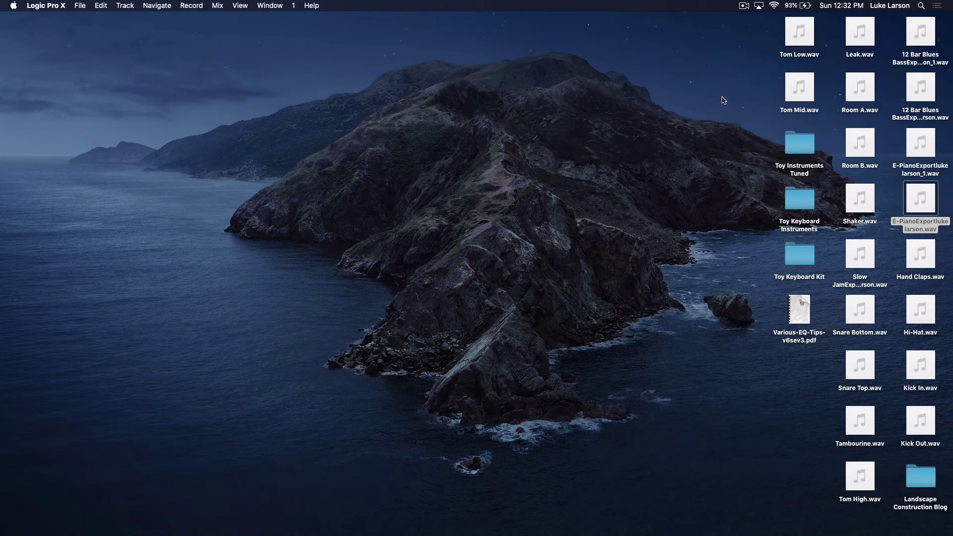
mouse_move(17, 308)
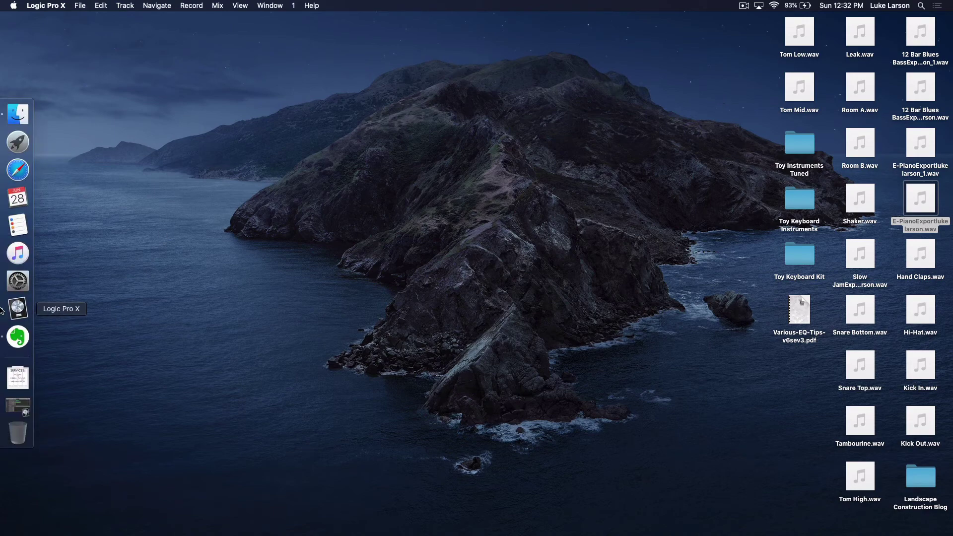
left_click(18, 406)
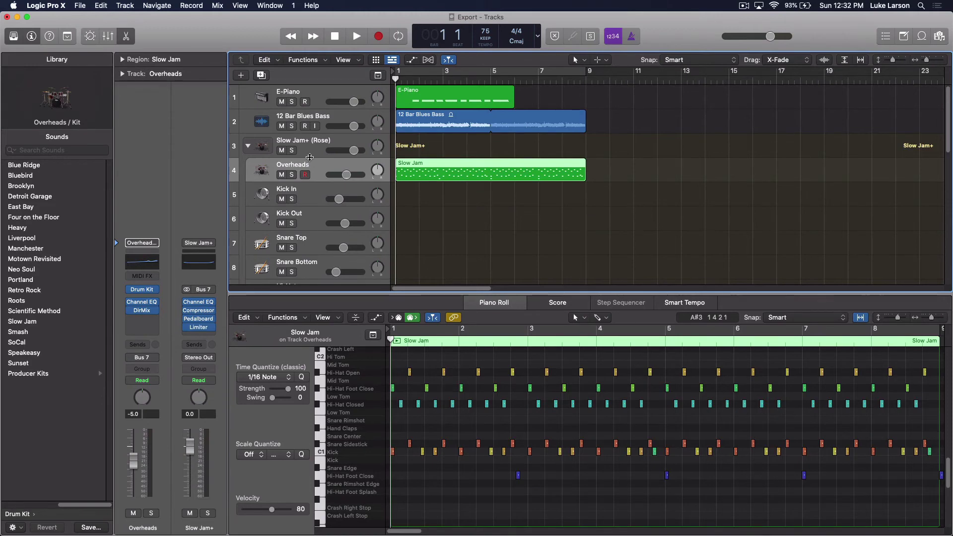
Collapse the Slow Jam+ stack and select the Bluebird Kit (Darcy) track.
left_click(249, 146)
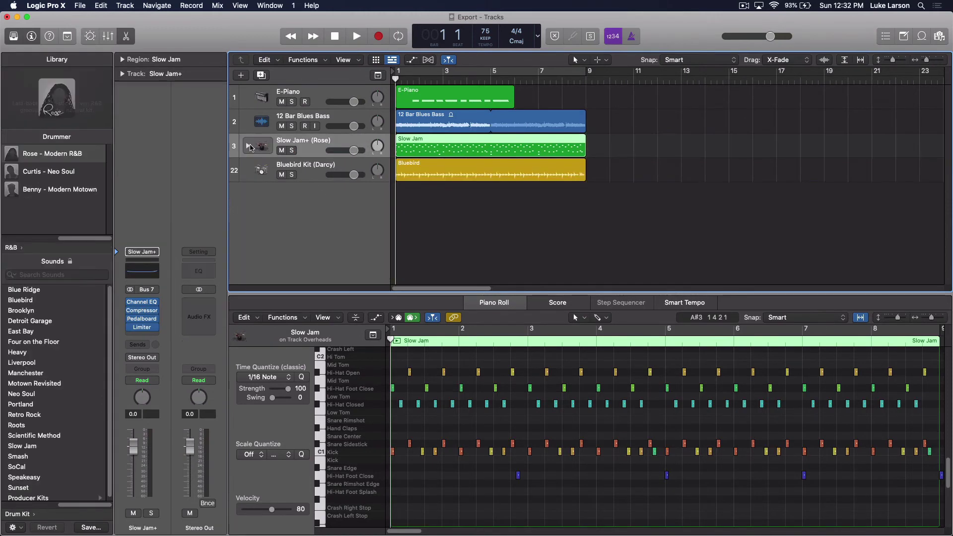
left_click(306, 174)
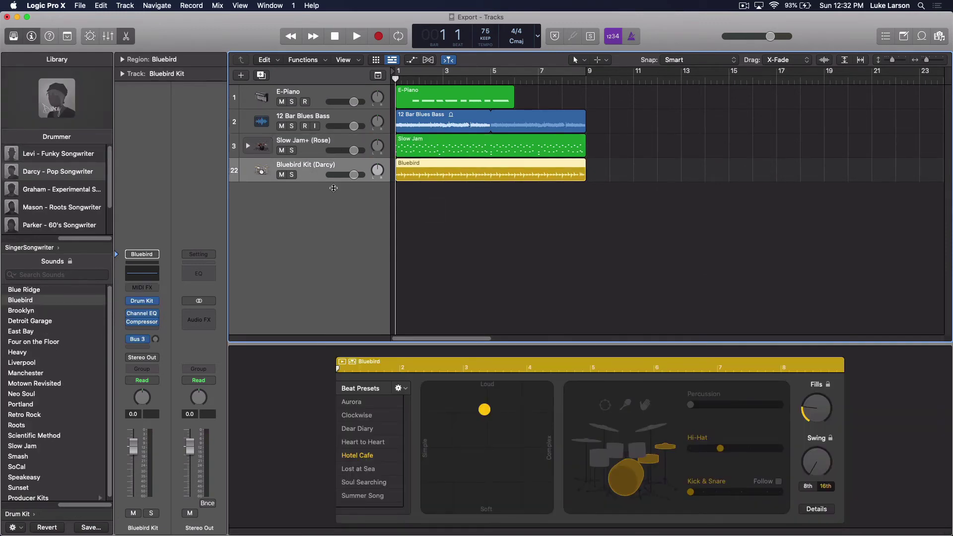
Switch Bluebird's Drum Kit Designer to Multi-Output and show the Mixer.
left_click(14, 36)
mouse_move(29, 301)
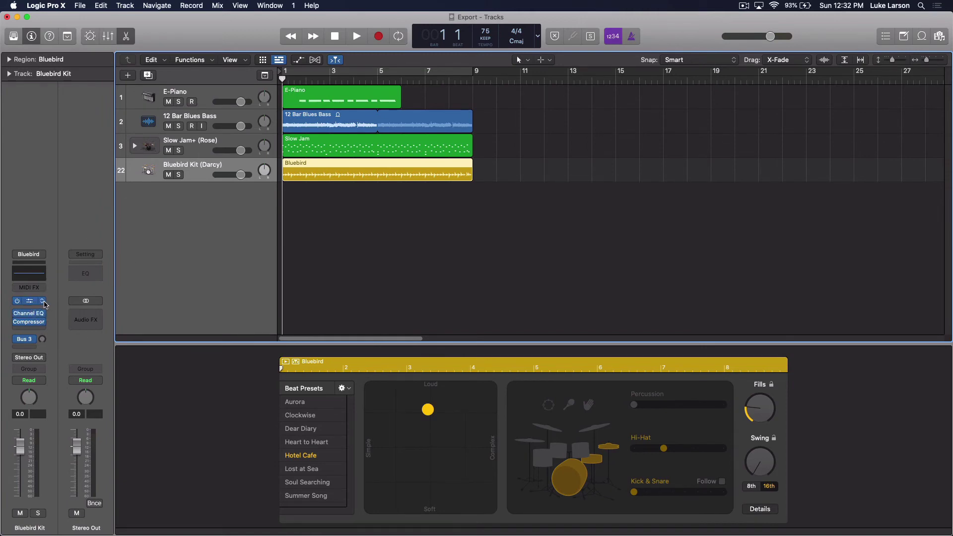
left_click(43, 301)
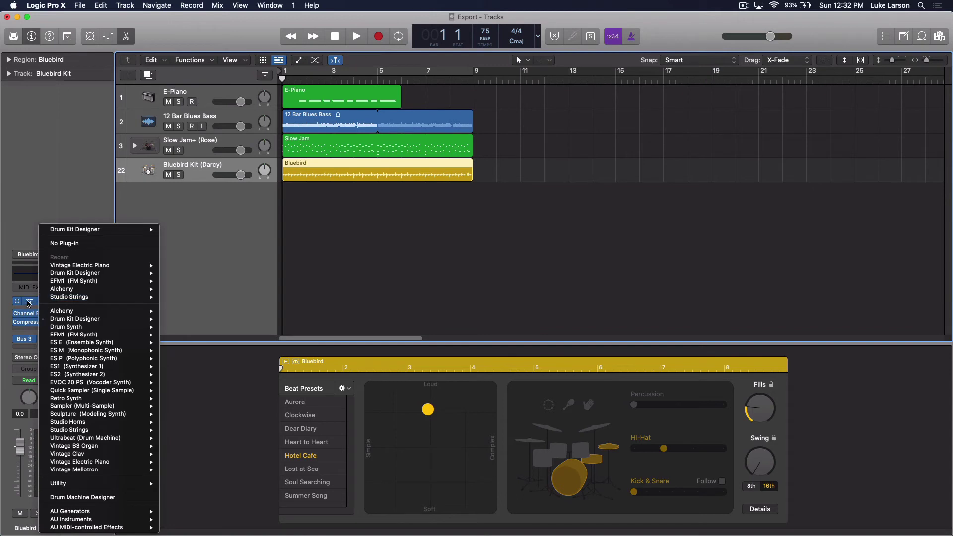
mouse_move(74, 229)
left_click(188, 238)
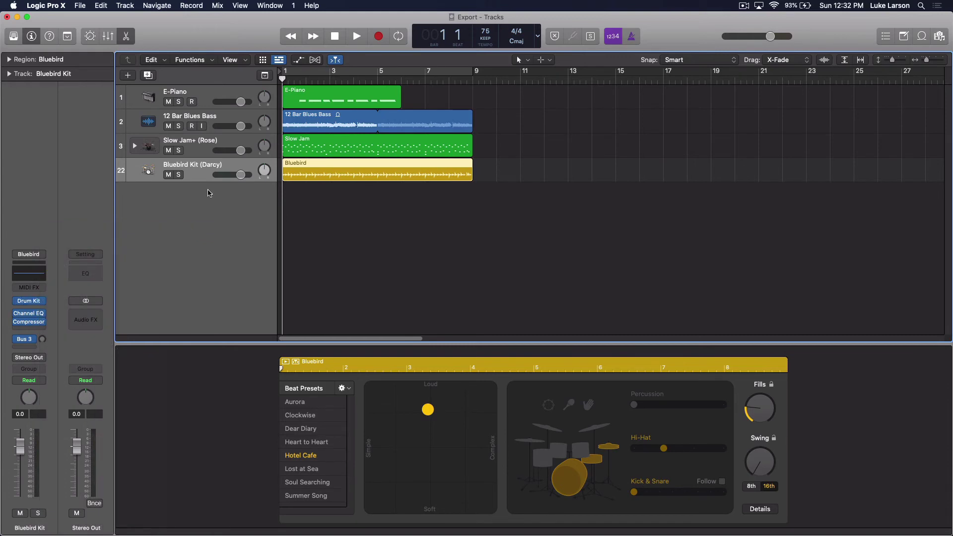
left_click(108, 36)
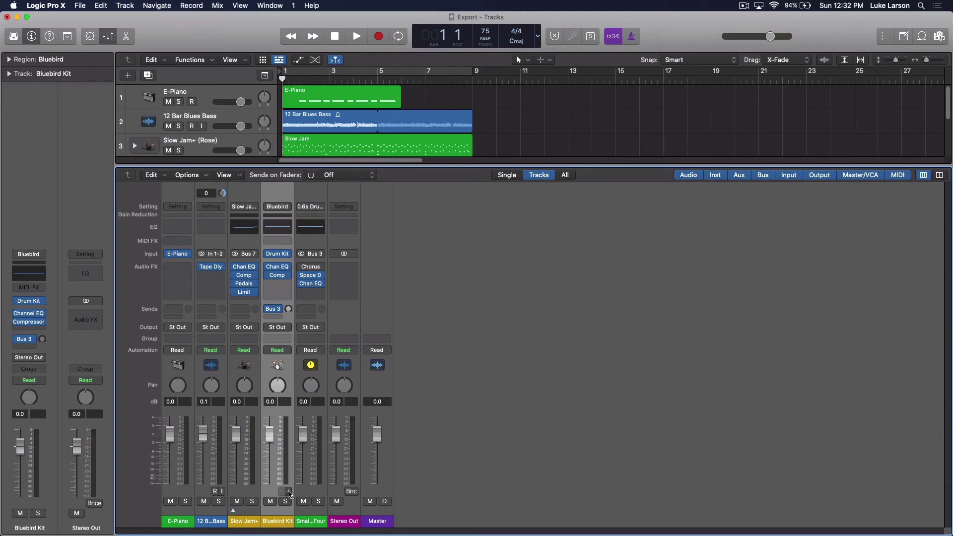
Add Kick, Snare, Toms and Hi-Hat/Perc aux strips to Bluebird Kit, removing extra Aux 24.
left_click(289, 494)
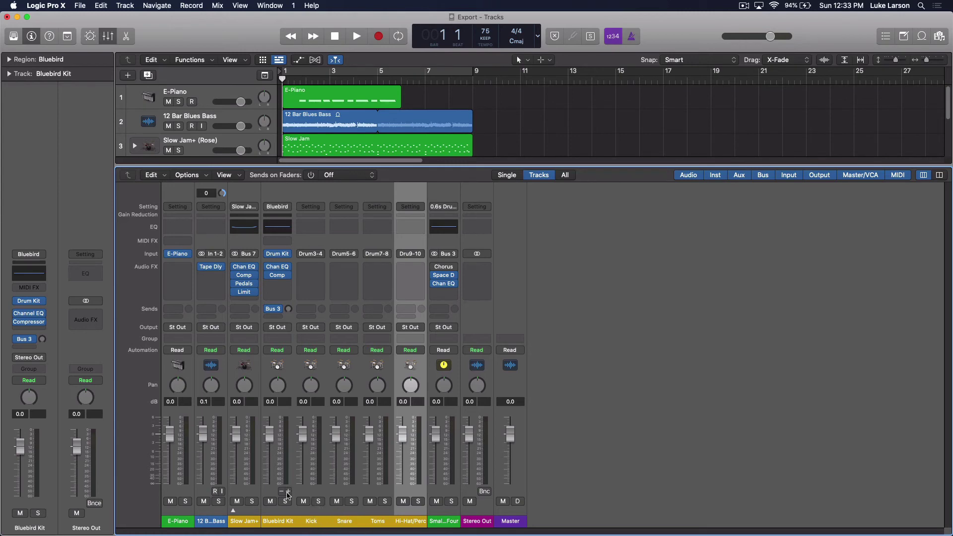
left_click(288, 493)
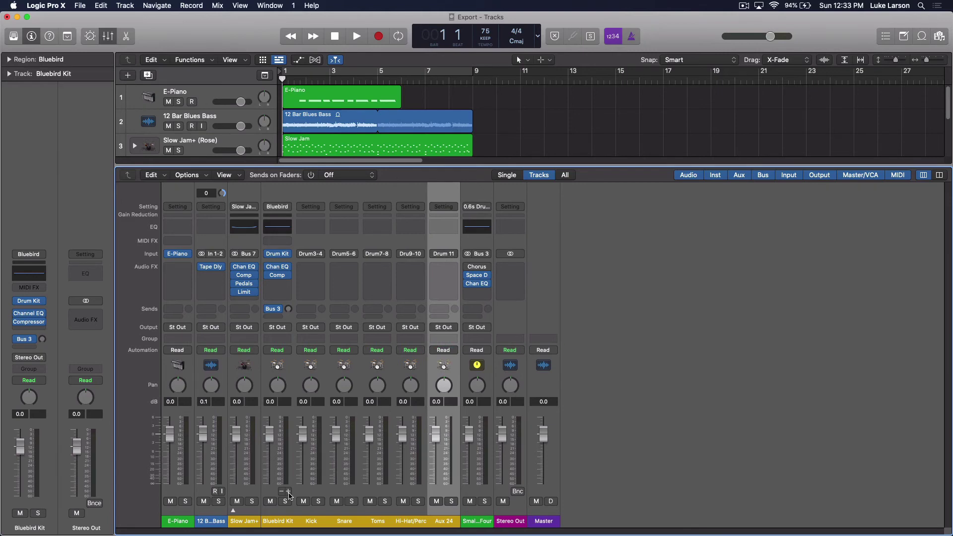
left_click(283, 495)
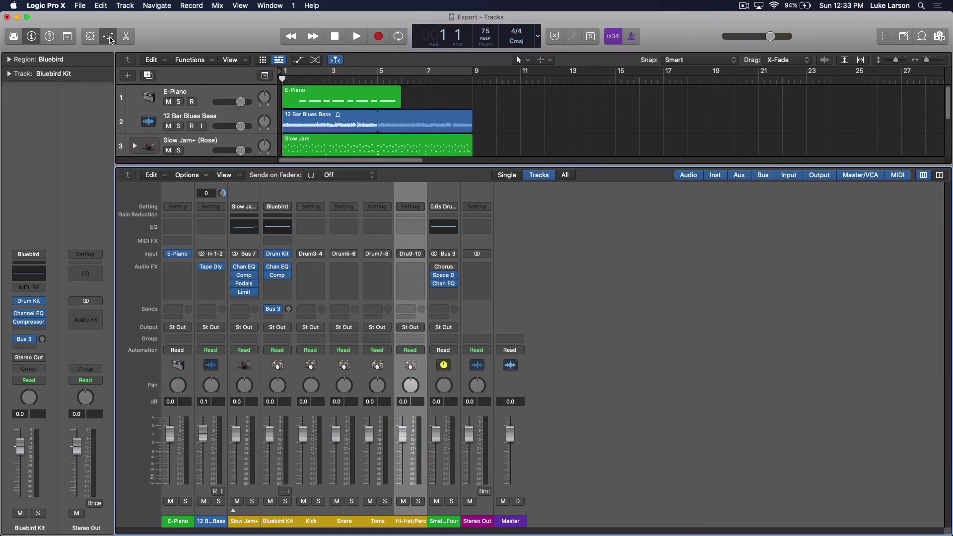
Select the Kick through Hi-Hat/Perc channel strips in the Mixer.
left_click(109, 36)
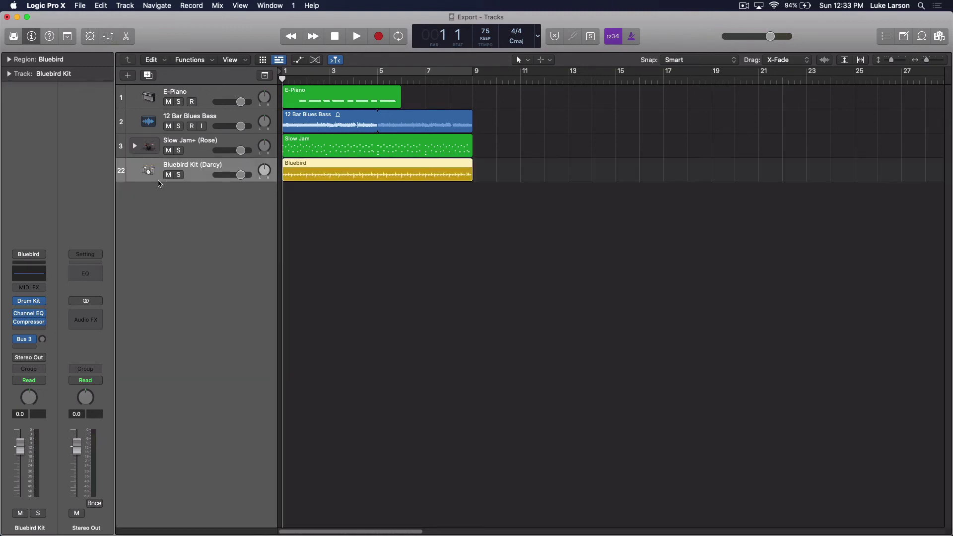
left_click(108, 35)
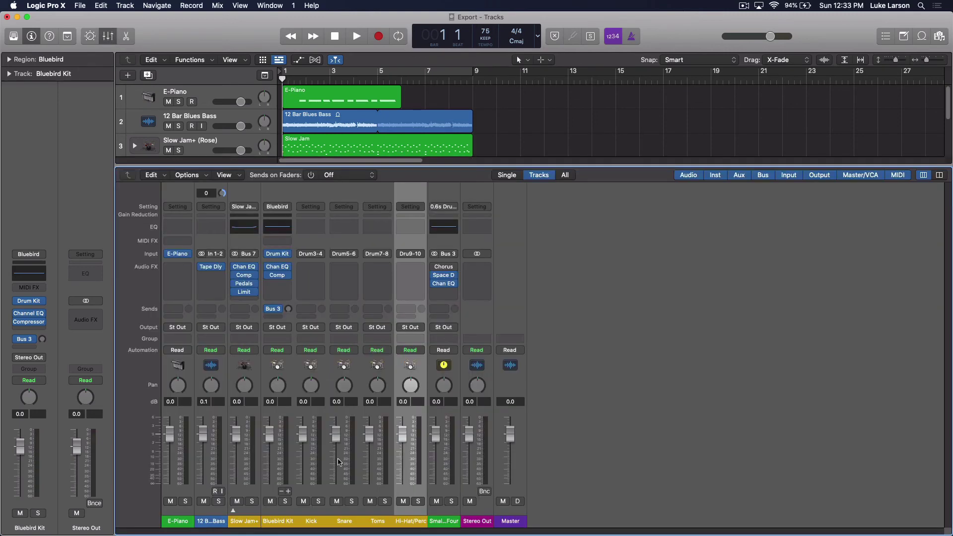
left_click(318, 489)
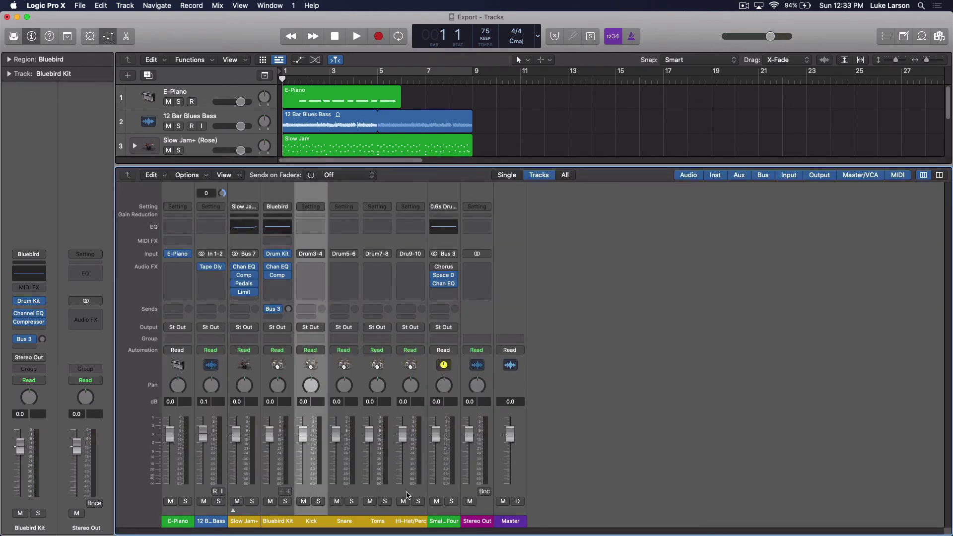
left_click(406, 493, "shift")
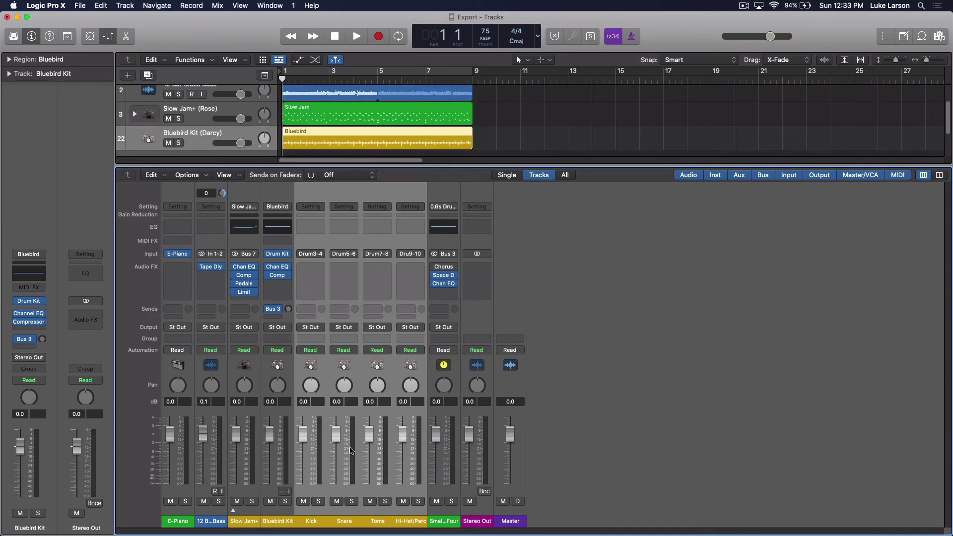
left_click(108, 36)
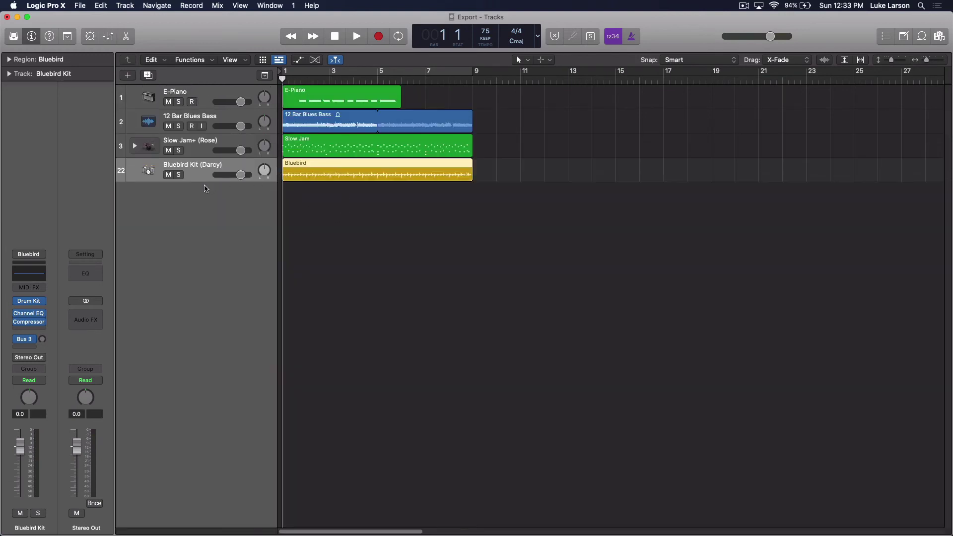
left_click(107, 36)
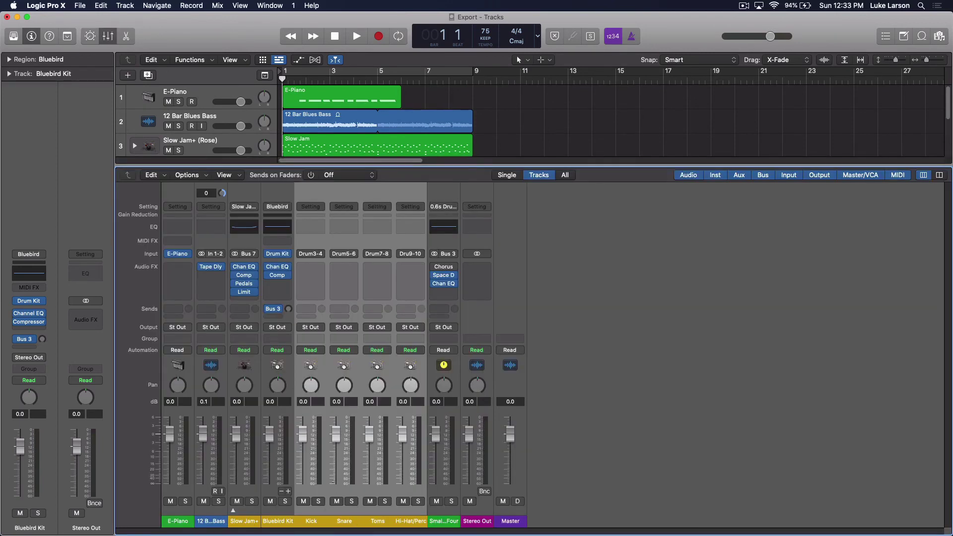
Create tracks from the selected drum strips, then select the Bluebird Kit (Darcy) track.
right_click(343, 485)
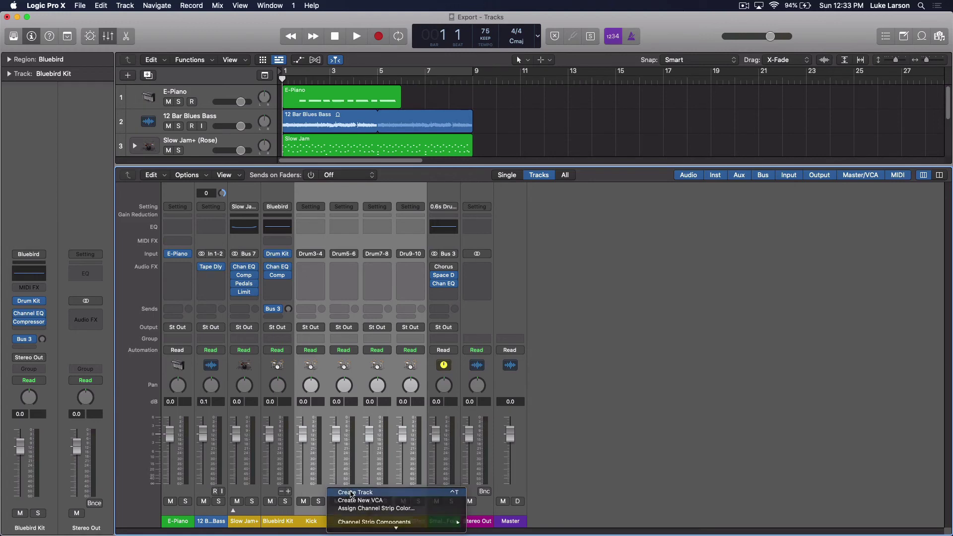
left_click(364, 487)
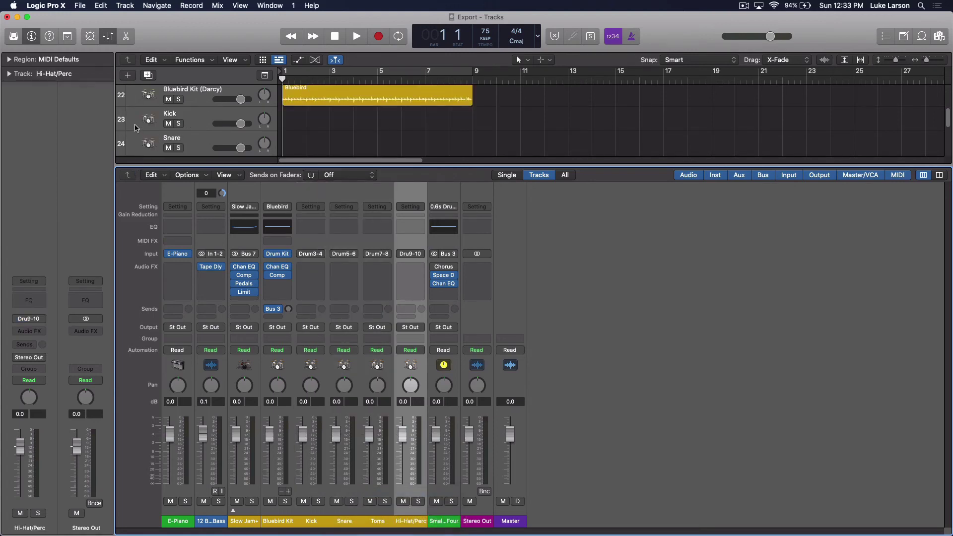
left_click(108, 35)
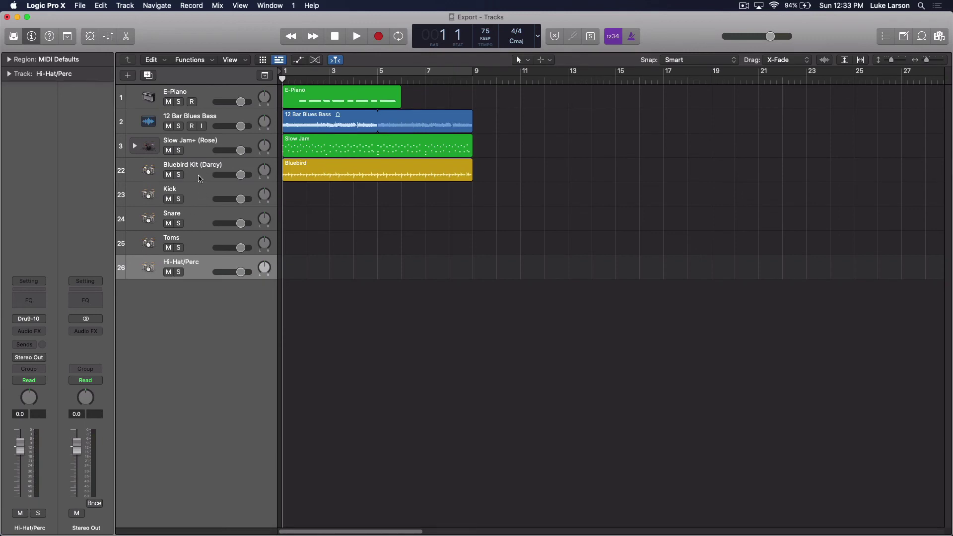
left_click(198, 173)
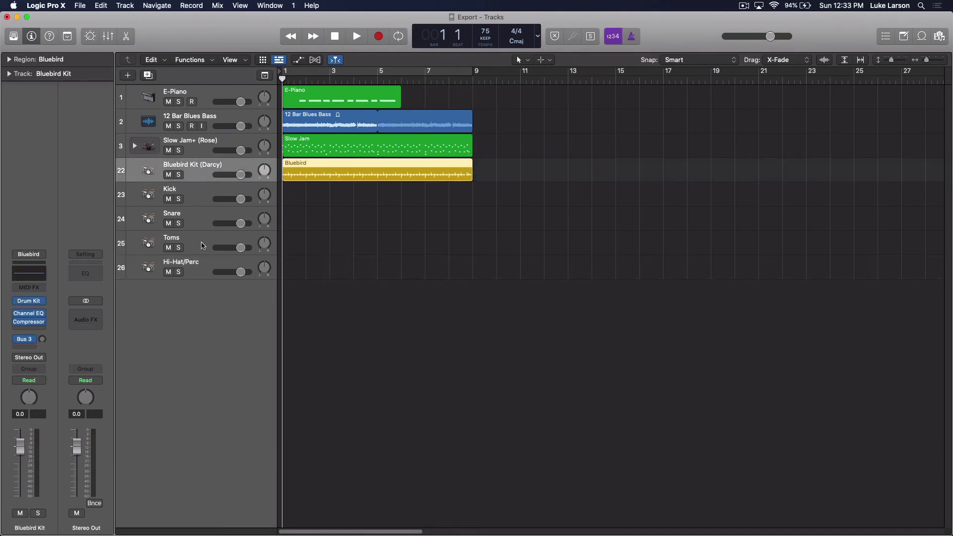
Export Bluebird Kit with its Kick, Snare, Toms and Hi-Hat/Perc tracks as WAVE files to Desktop.
left_click(197, 273, "shift")
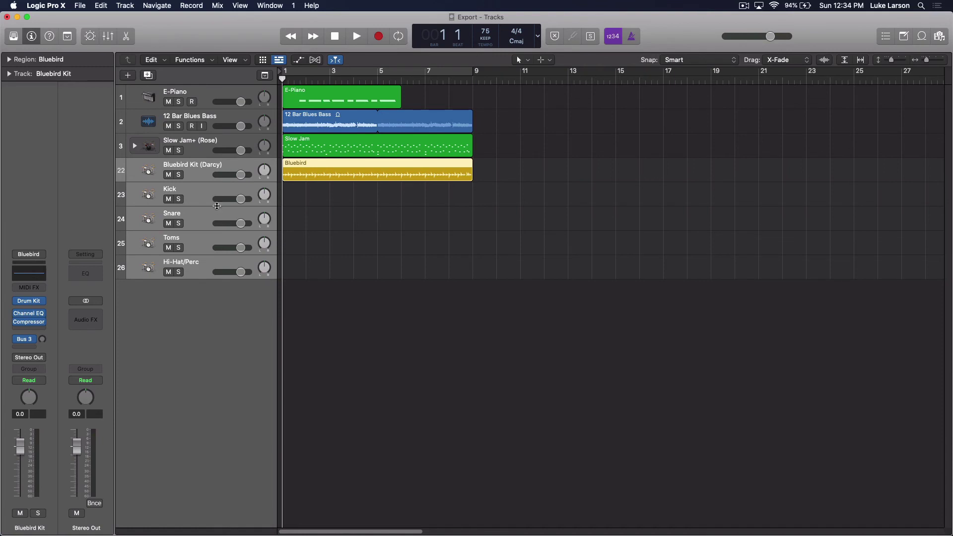
right_click(317, 175)
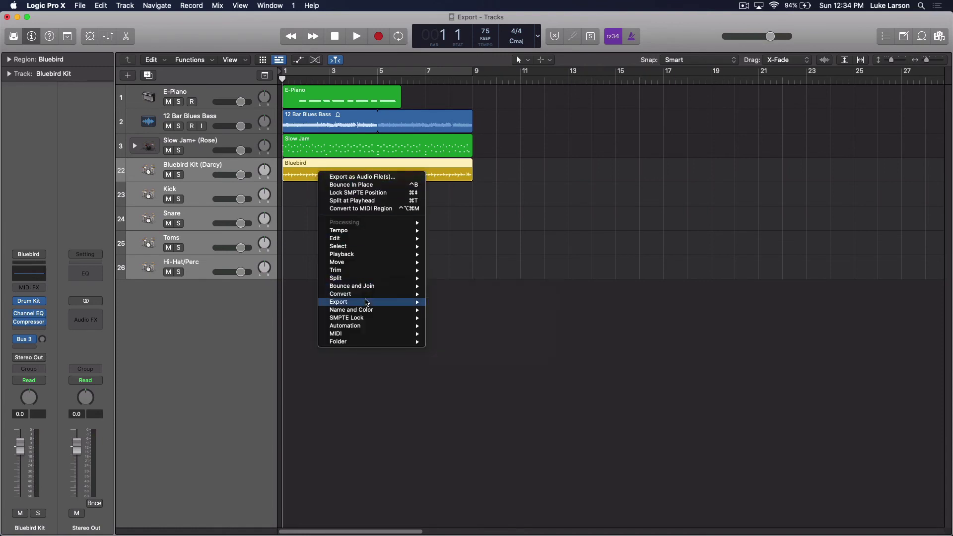
left_click(467, 310)
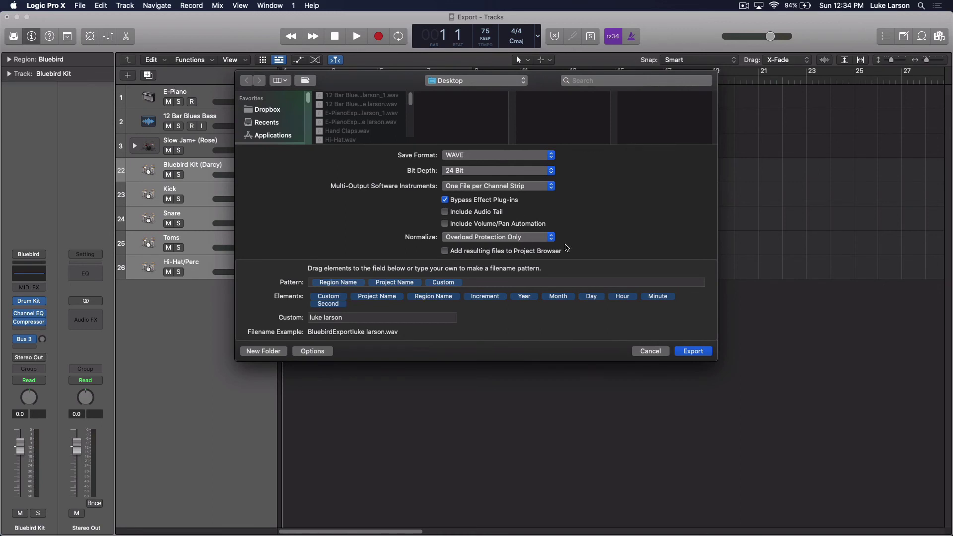
left_click(687, 353)
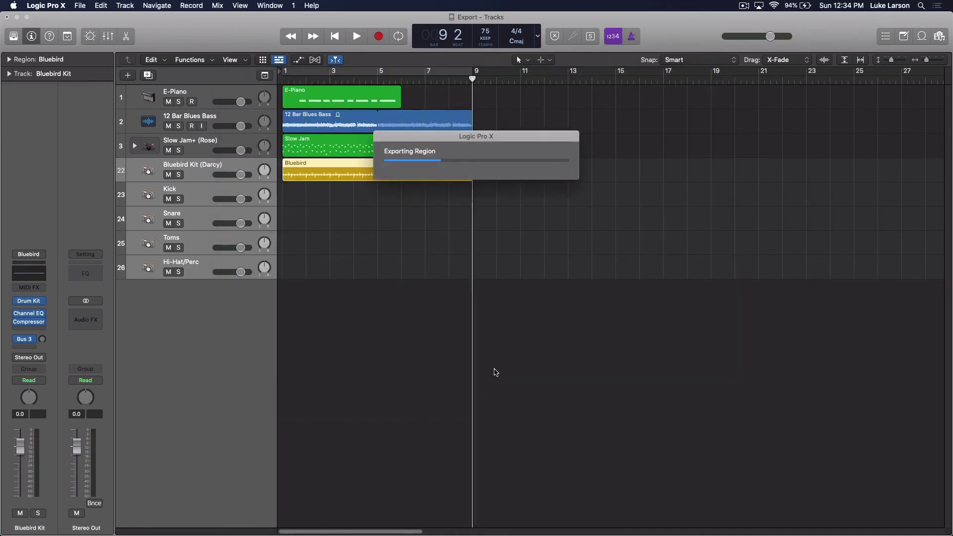
Minimize the Logic Pro window to reveal the exported WAV files on the Desktop.
left_click(16, 16)
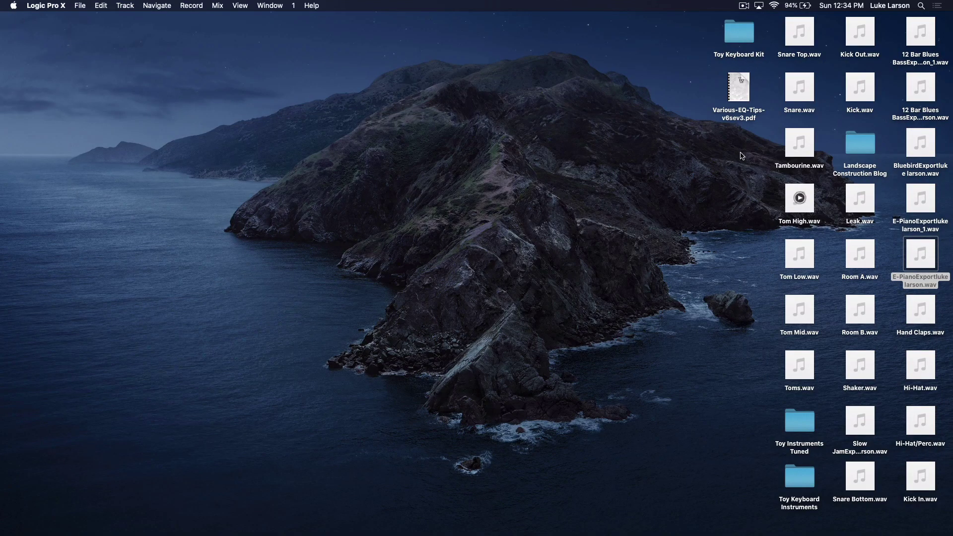